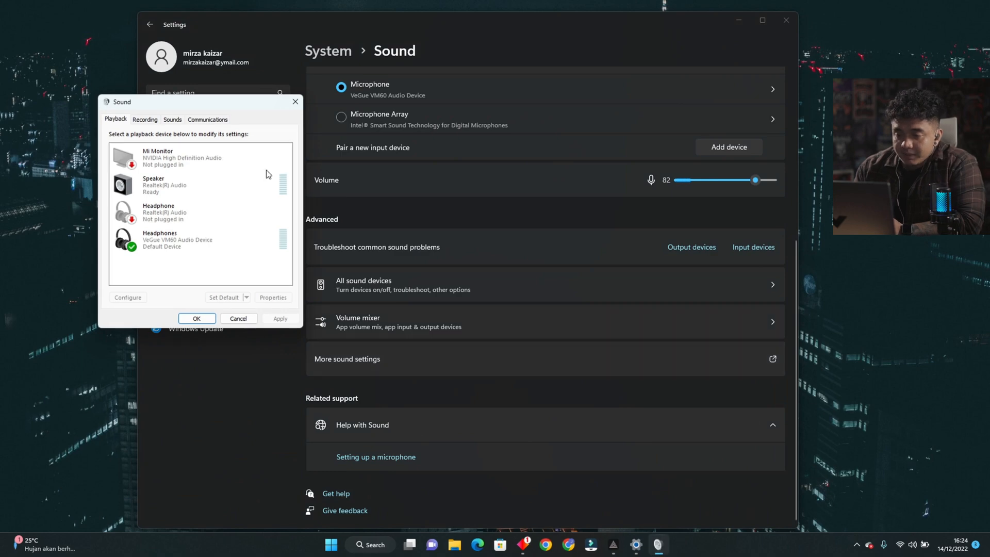
# Open the properties of the VeGue VM60 recording microphone and set its level to 84.
pyautogui.moveTo(249, 108); pyautogui.dragTo(531, 158)
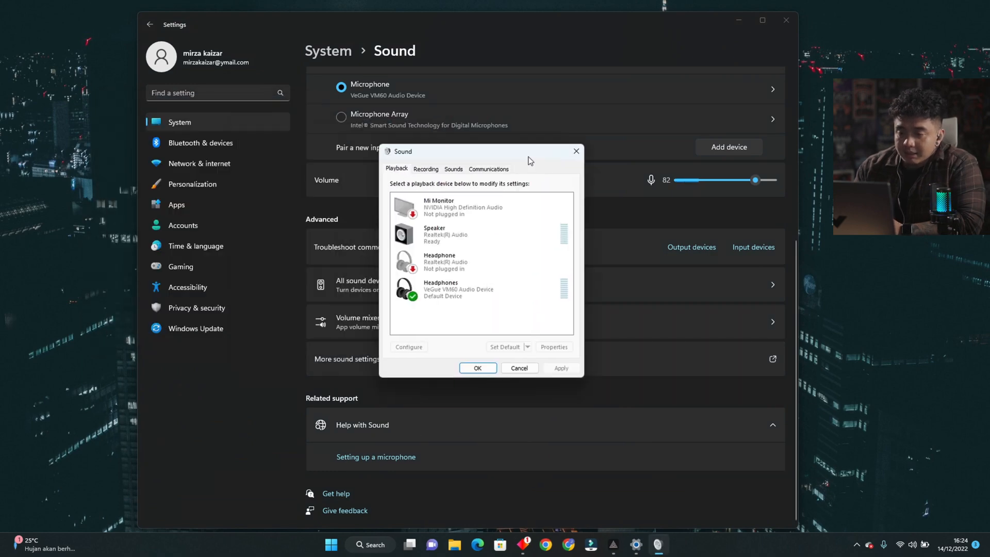
pyautogui.click(428, 170)
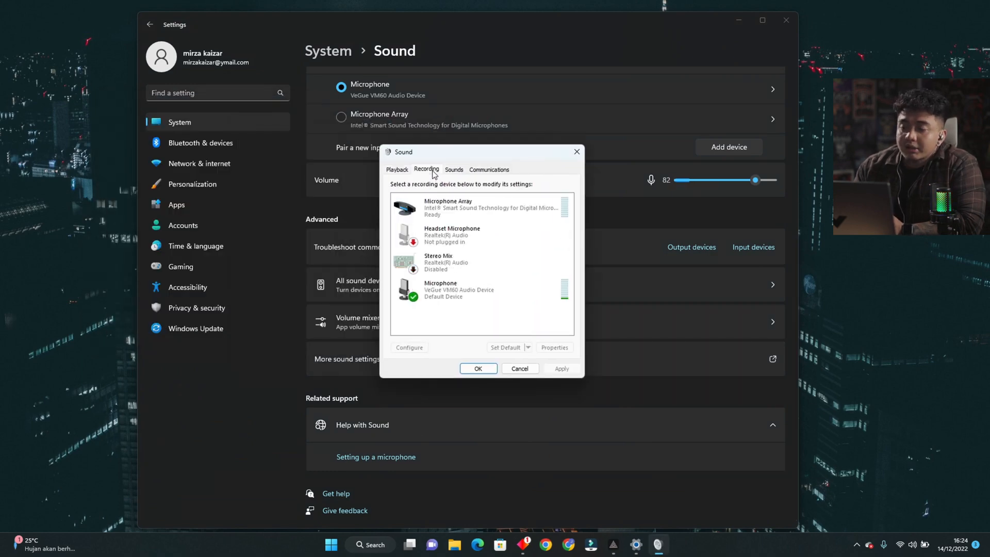
pyautogui.rightClick(467, 298)
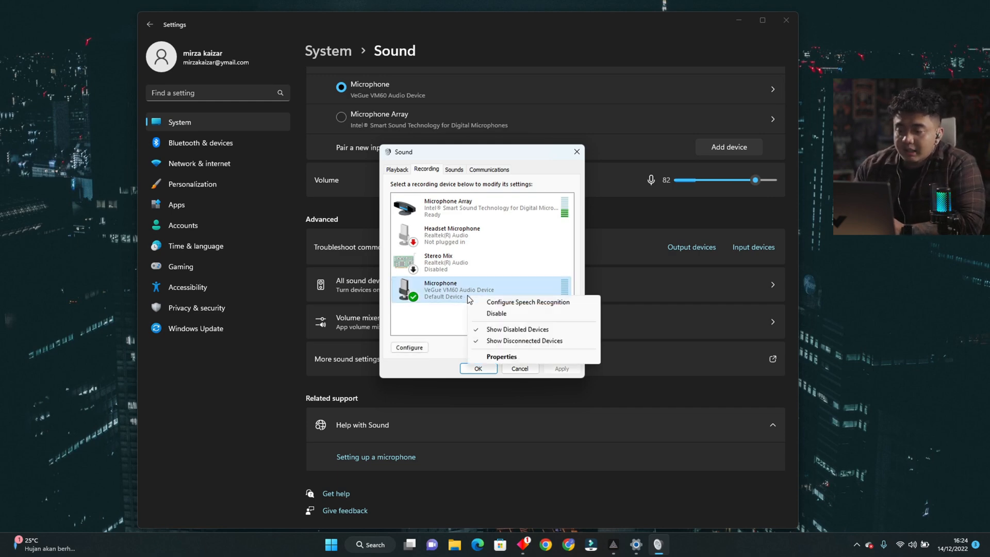
pyautogui.click(500, 356)
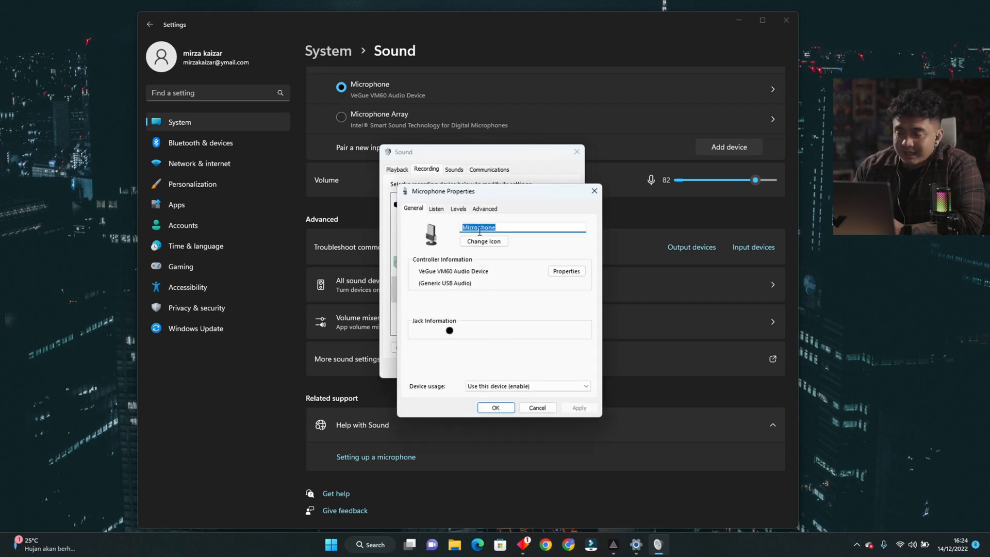
pyautogui.click(459, 209)
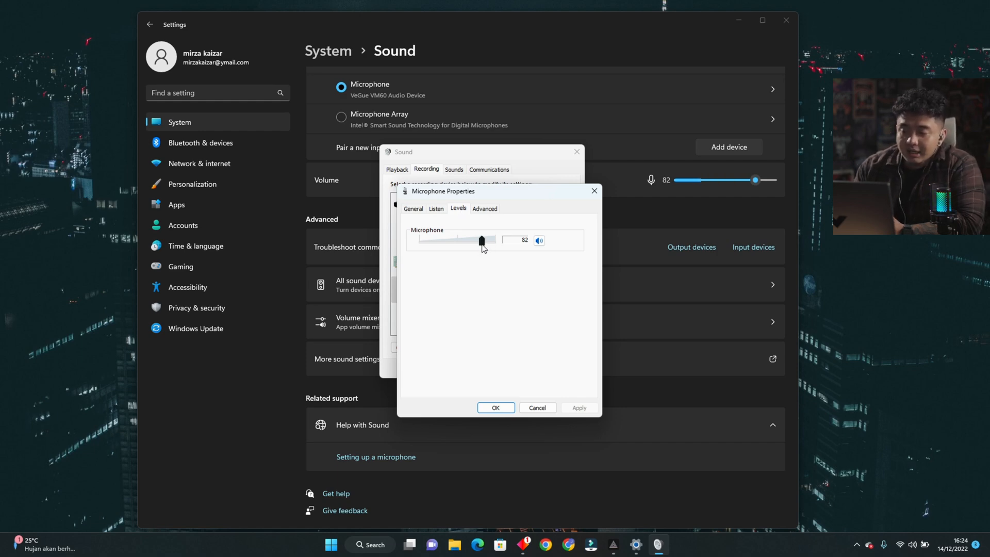
pyautogui.moveTo(482, 246); pyautogui.dragTo(485, 249)
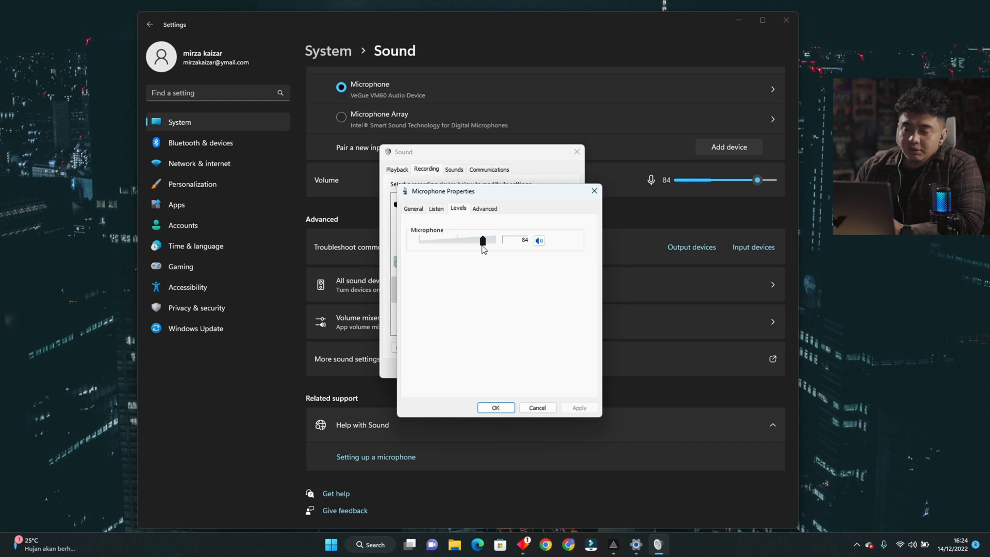
# Review the microphone's default sample rate and bit depth options, confirm both sound dialogs and close the Settings window.
pyautogui.click(485, 208)
pyautogui.click(495, 257)
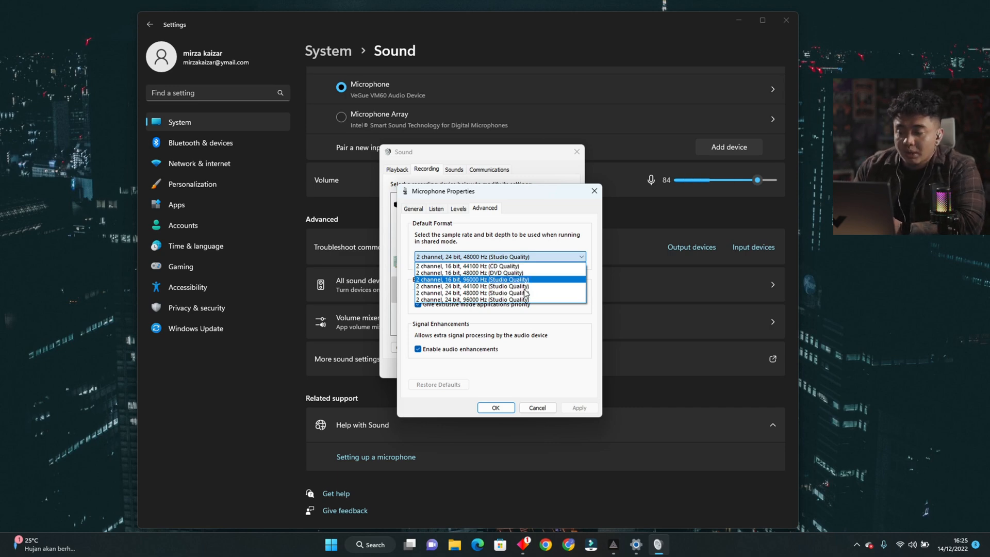
pyautogui.click(577, 314)
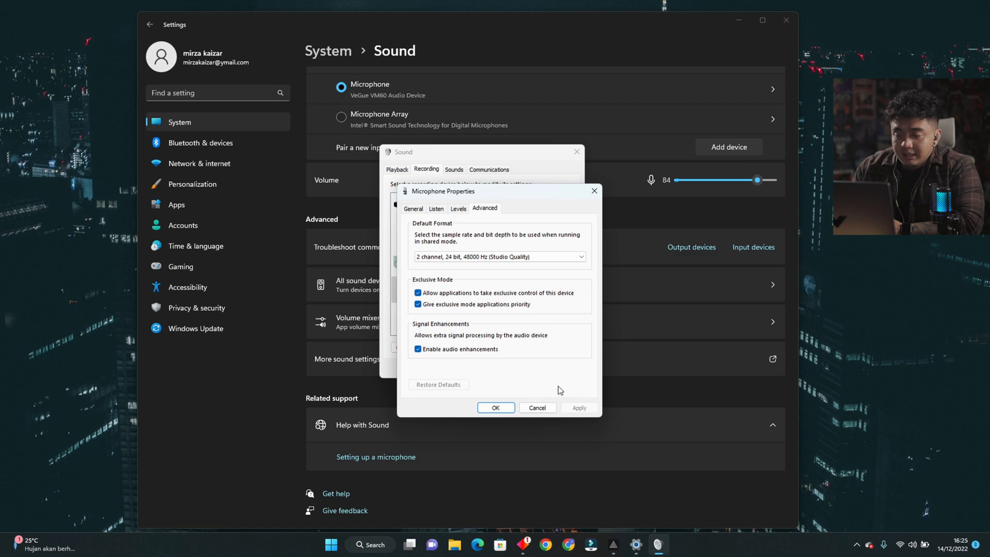
pyautogui.click(494, 409)
pyautogui.click(483, 369)
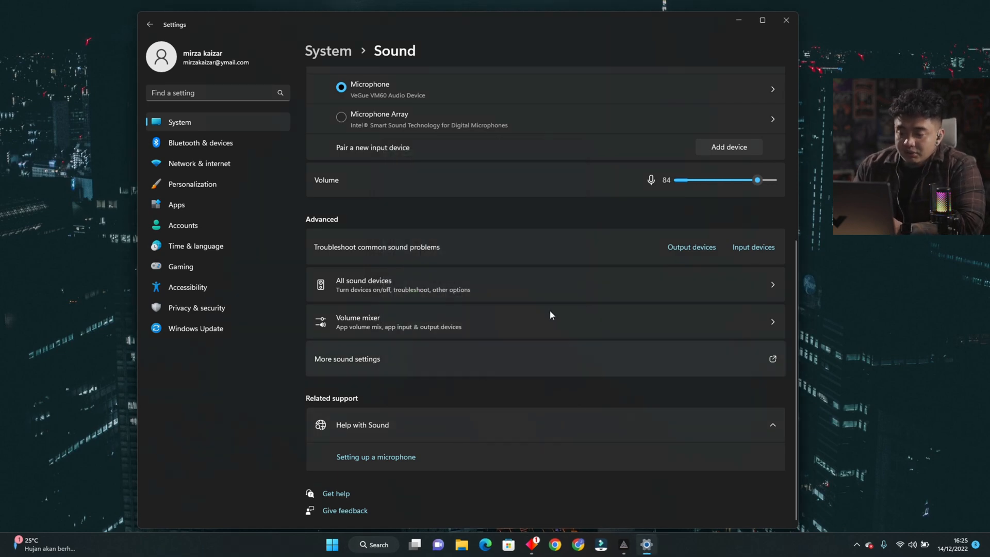
pyautogui.click(787, 21)
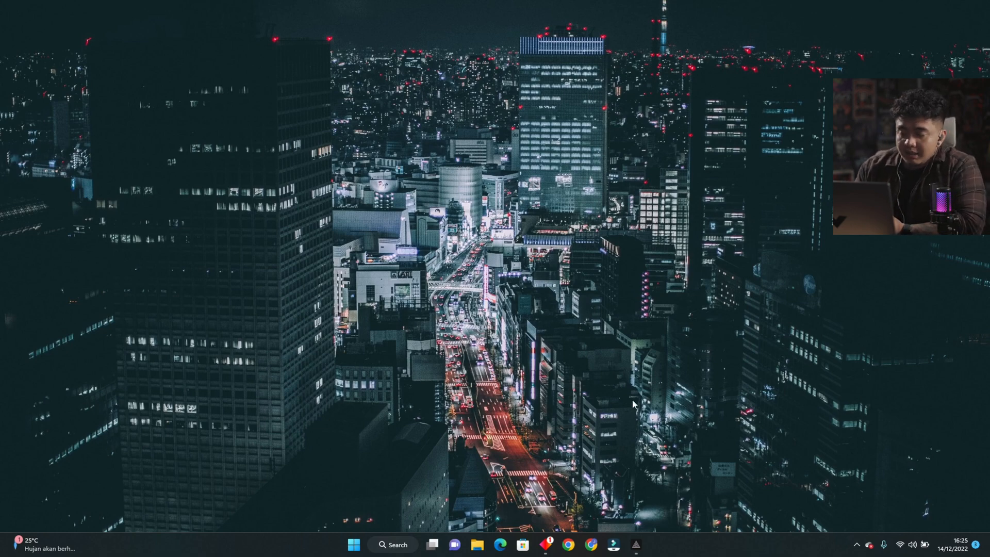
# Switch to PRISM Live Studio and check the desktop and microphone devices assigned in its audio settings.
pyautogui.click(636, 545)
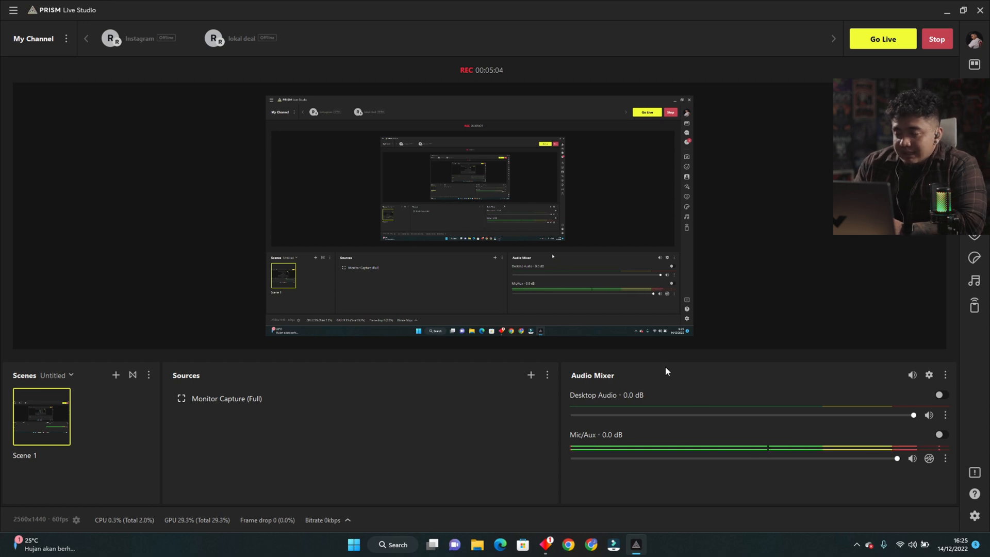
pyautogui.click(974, 516)
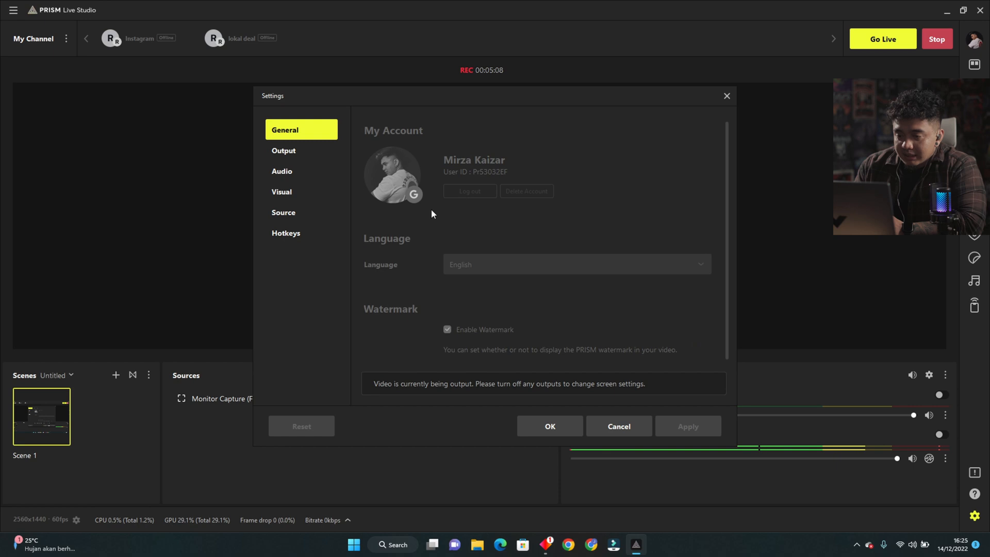
pyautogui.click(293, 175)
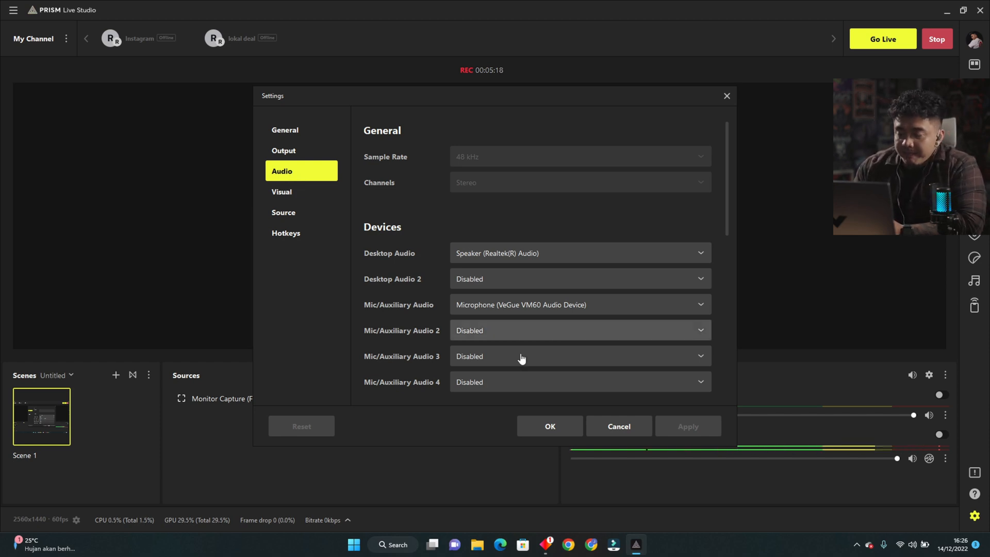
pyautogui.click(548, 427)
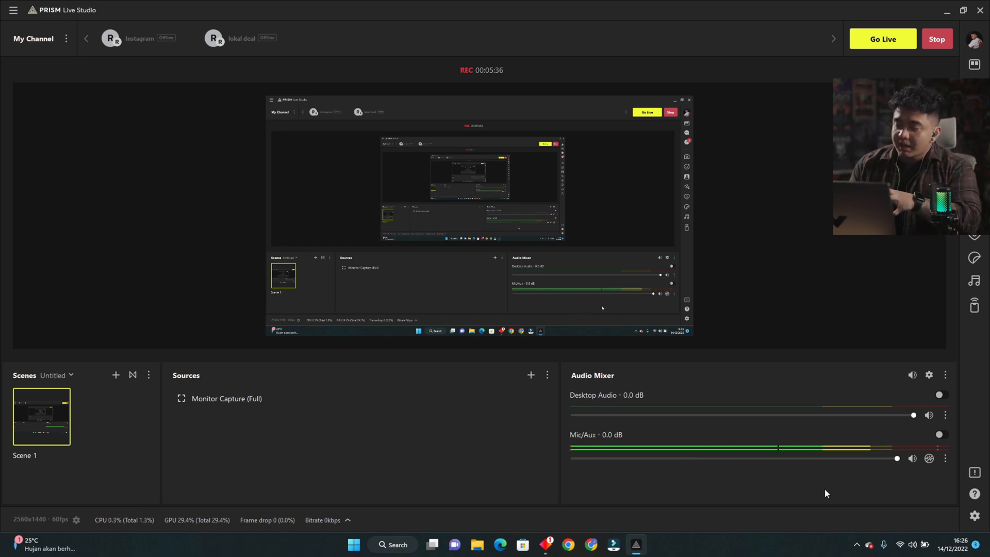
# Try RNNoise on the Mic/Aux channel, turning it on and off twice to compare the sound.
pyautogui.click(929, 460)
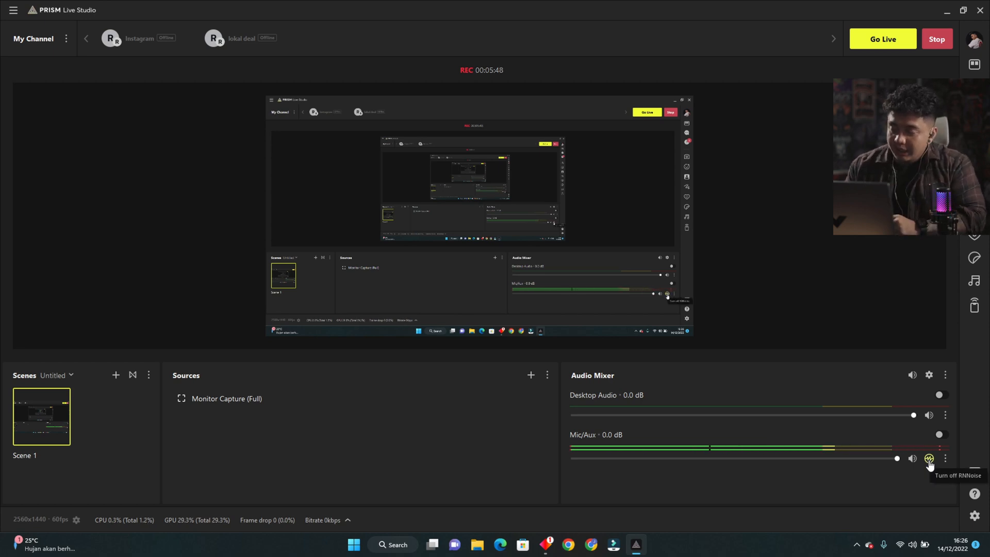
pyautogui.click(929, 459)
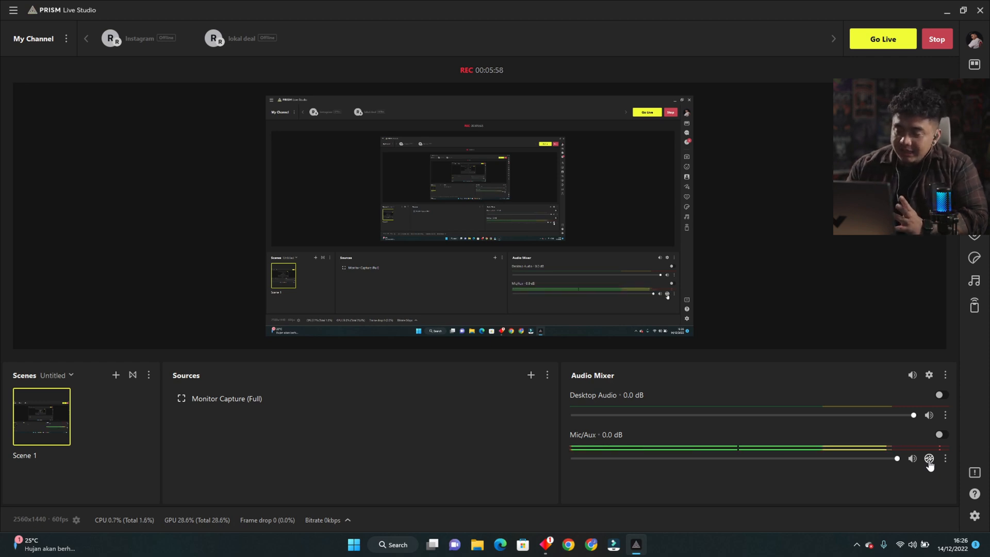
pyautogui.click(929, 458)
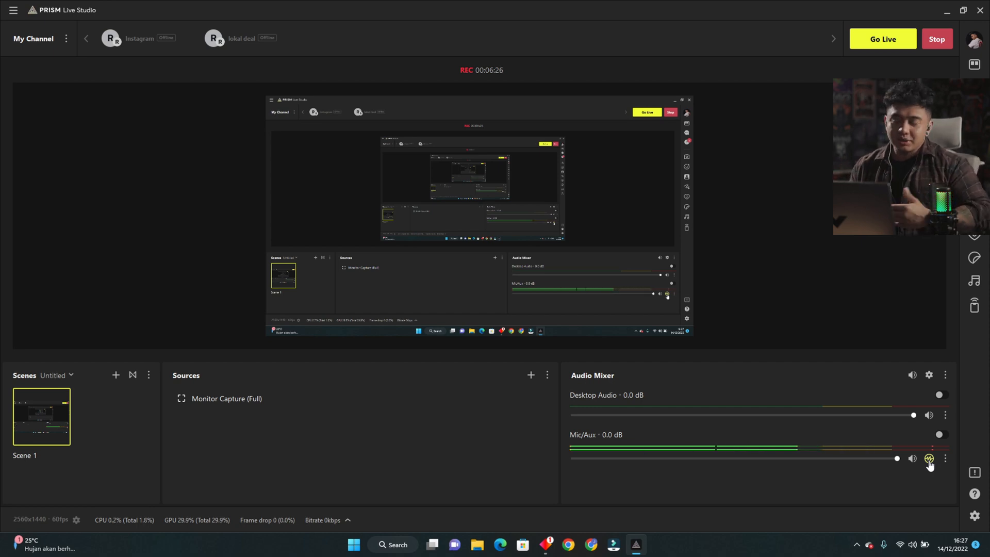
pyautogui.click(930, 466)
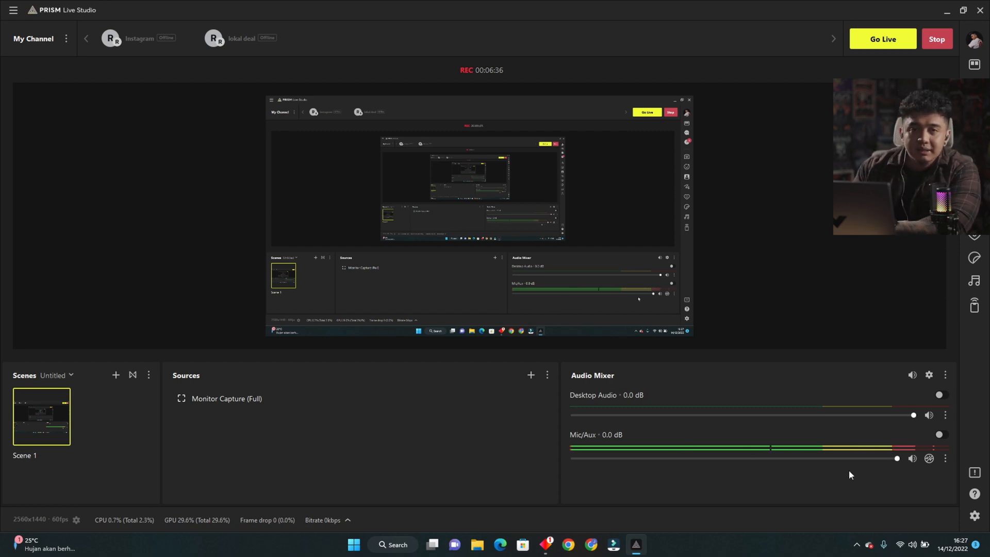
# Add a Noise Gate filter with its default name to the Mic/Aux channel and close the filters window.
pyautogui.click(946, 459)
pyautogui.click(945, 461)
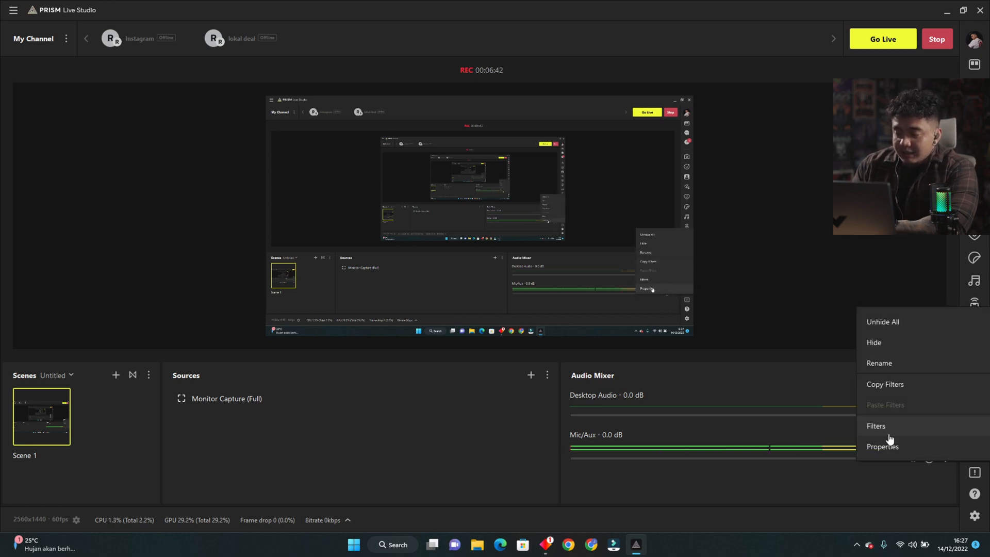
pyautogui.click(888, 427)
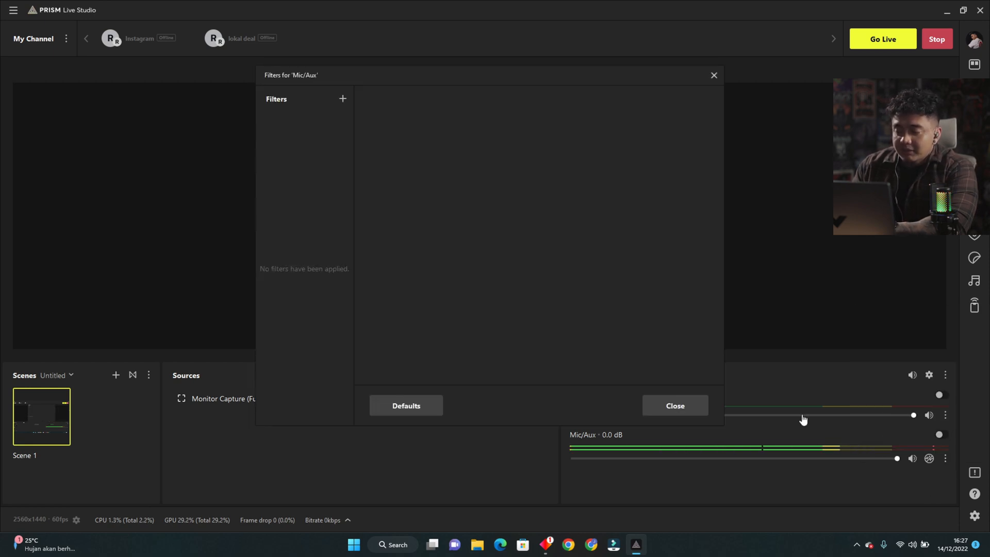
pyautogui.click(343, 99)
pyautogui.moveTo(382, 148)
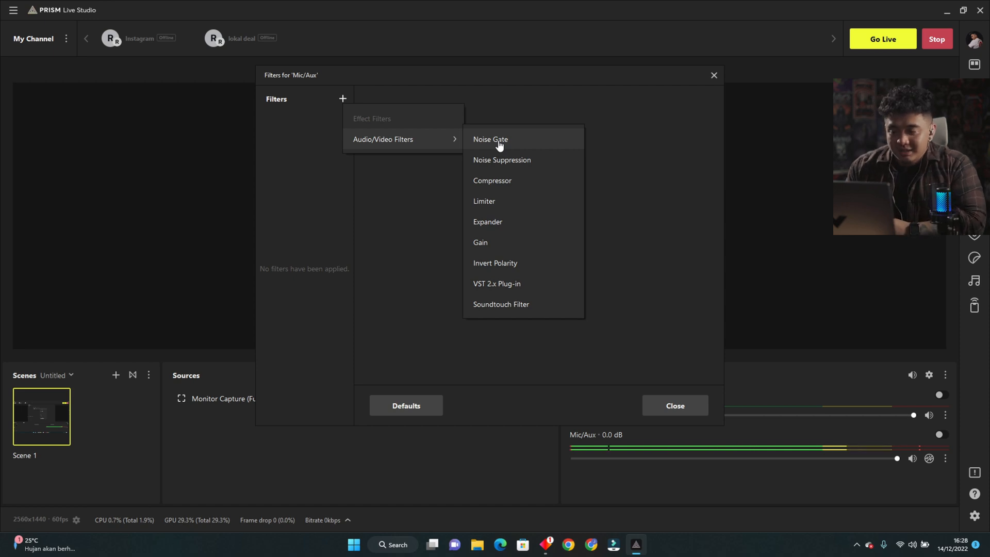
pyautogui.click(500, 144)
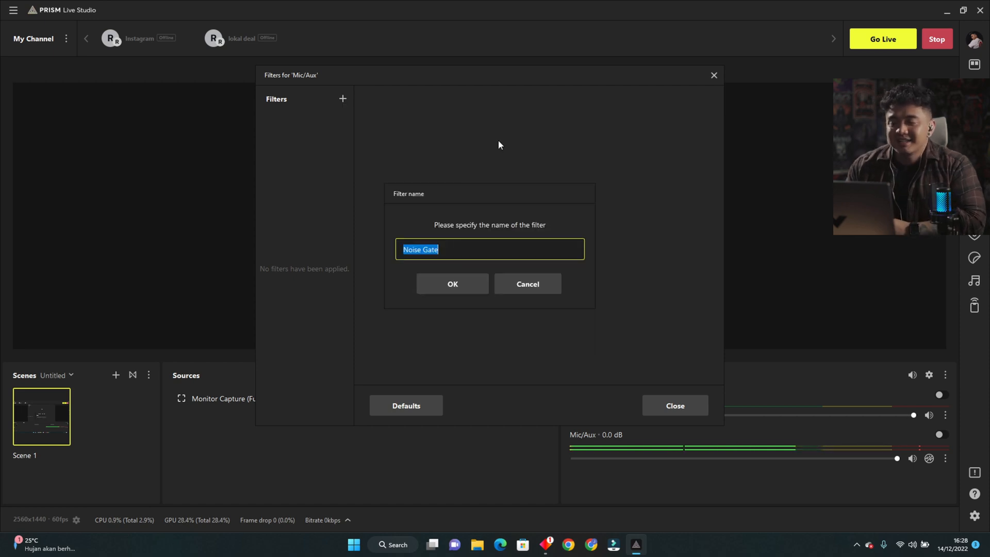
pyautogui.click(446, 284)
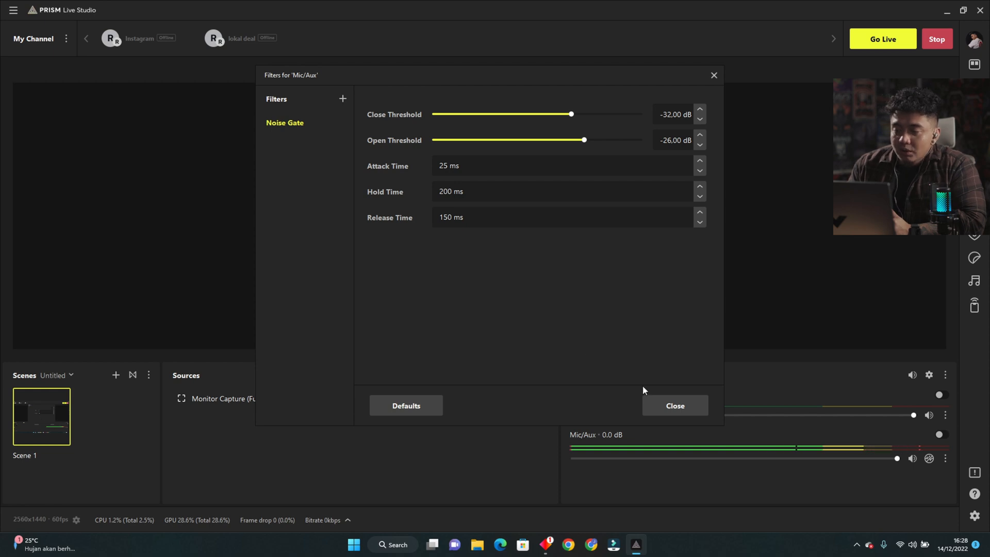
pyautogui.click(675, 405)
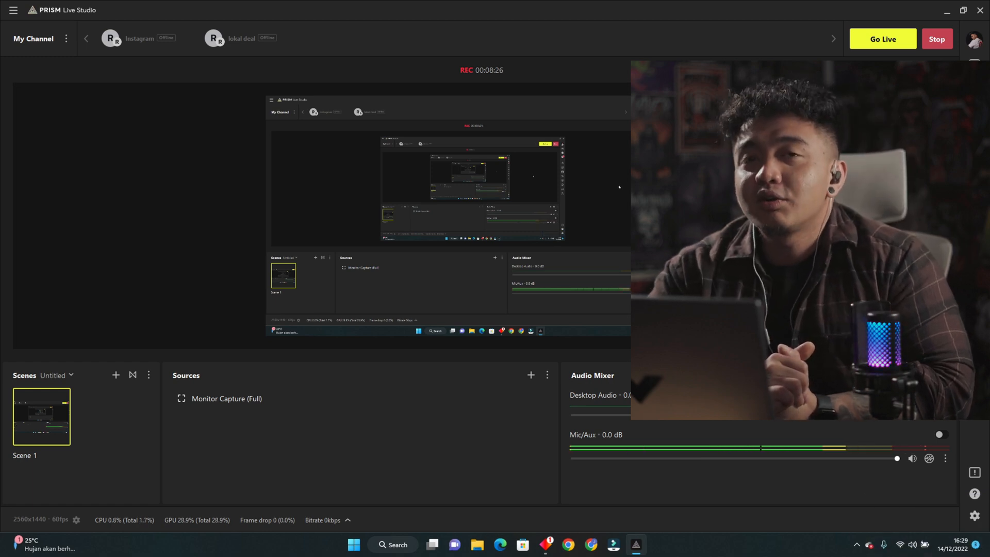
# Reopen the Mic/Aux filters, look over the Noise Gate's attack time and disable the Noise Gate filter.
pyautogui.click(946, 459)
pyautogui.click(906, 426)
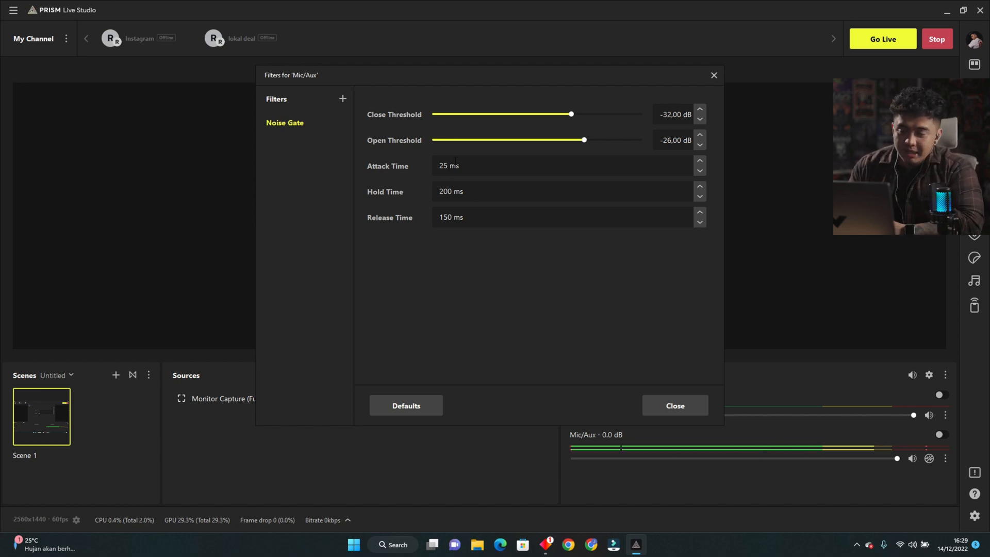
pyautogui.moveTo(448, 166); pyautogui.dragTo(440, 166)
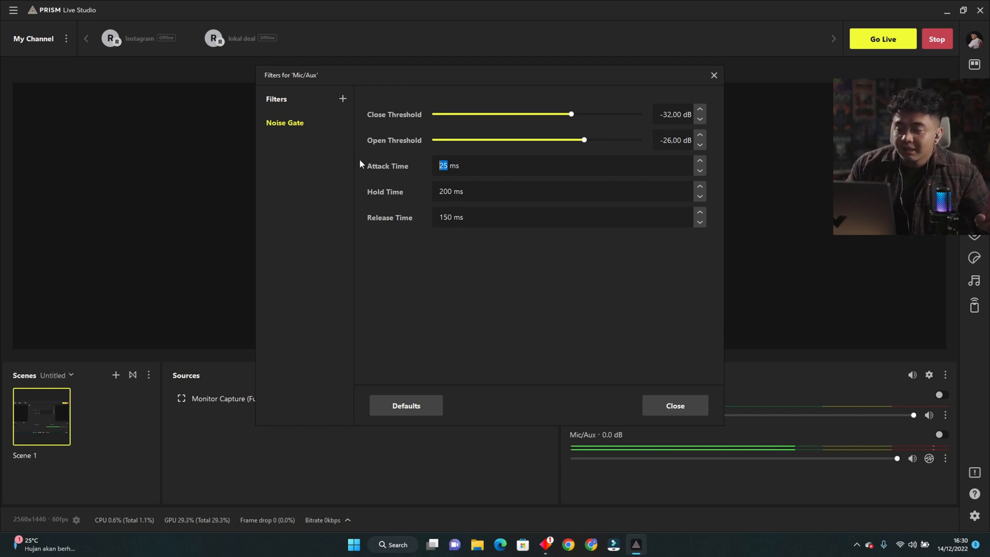
pyautogui.click(296, 129)
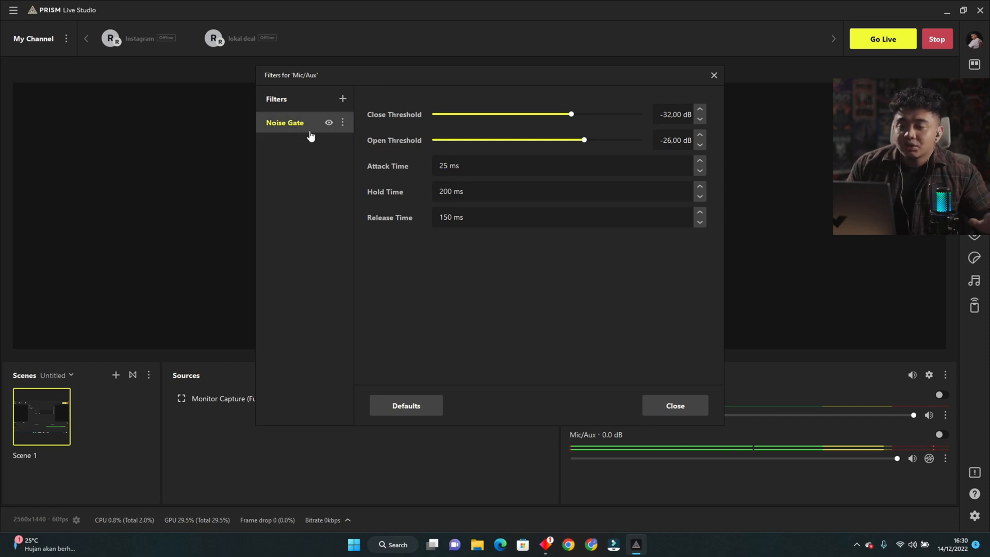
pyautogui.click(330, 124)
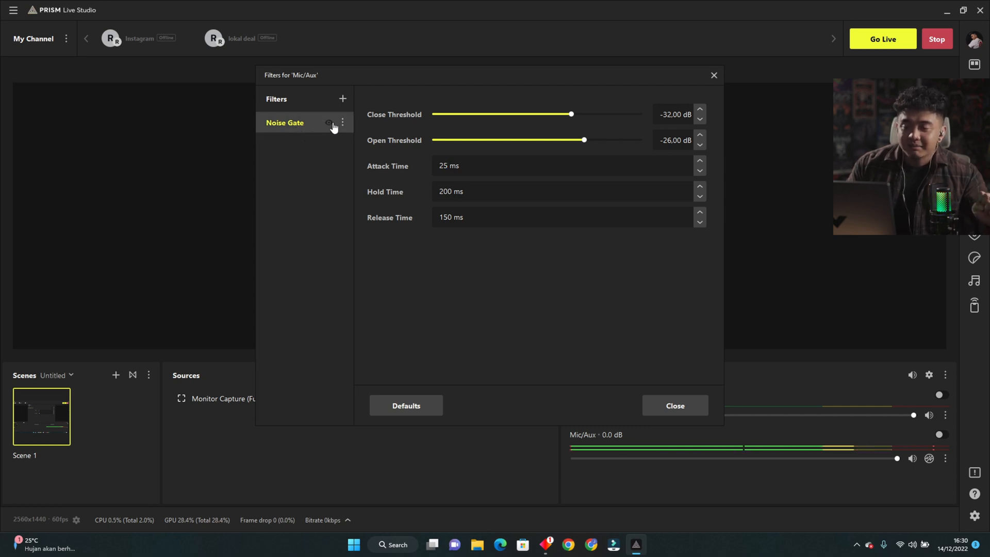
# Add a Noise Suppression filter with its default name to Mic/Aux and disable it.
pyautogui.click(342, 98)
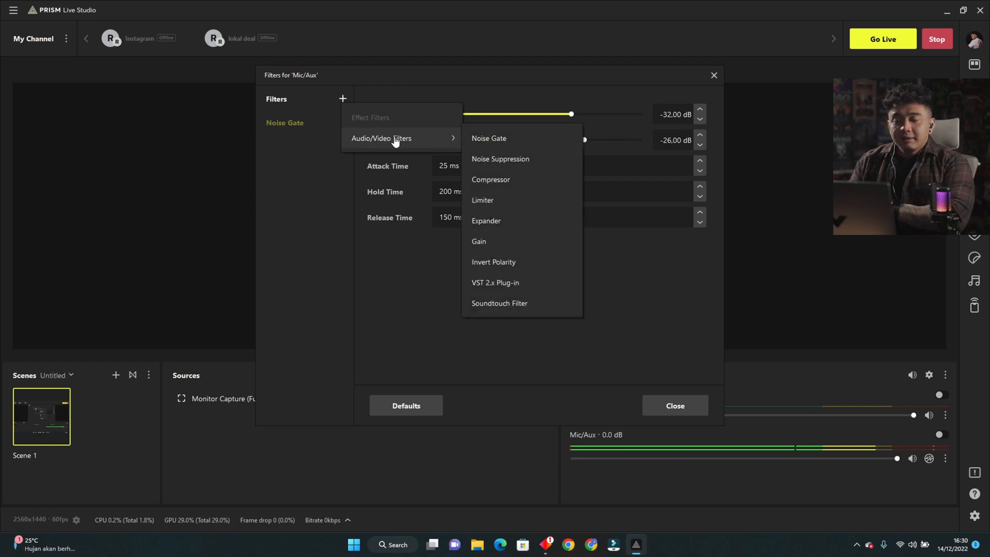
pyautogui.moveTo(440, 139)
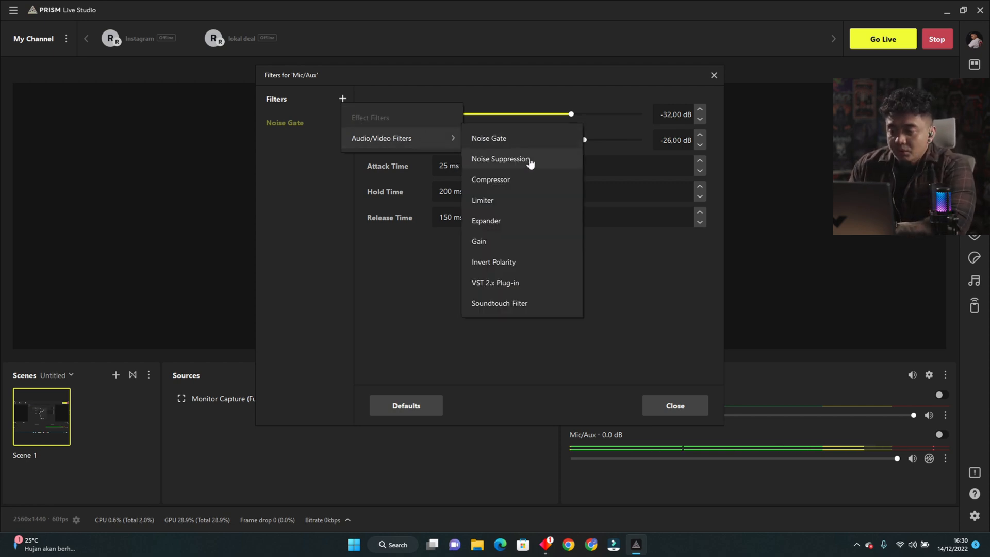
pyautogui.click(534, 161)
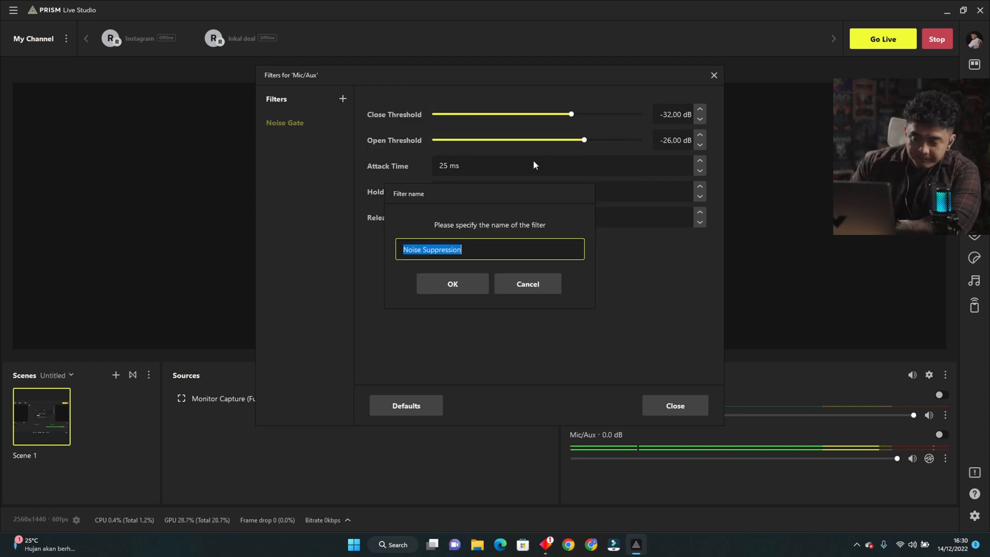
pyautogui.click(464, 288)
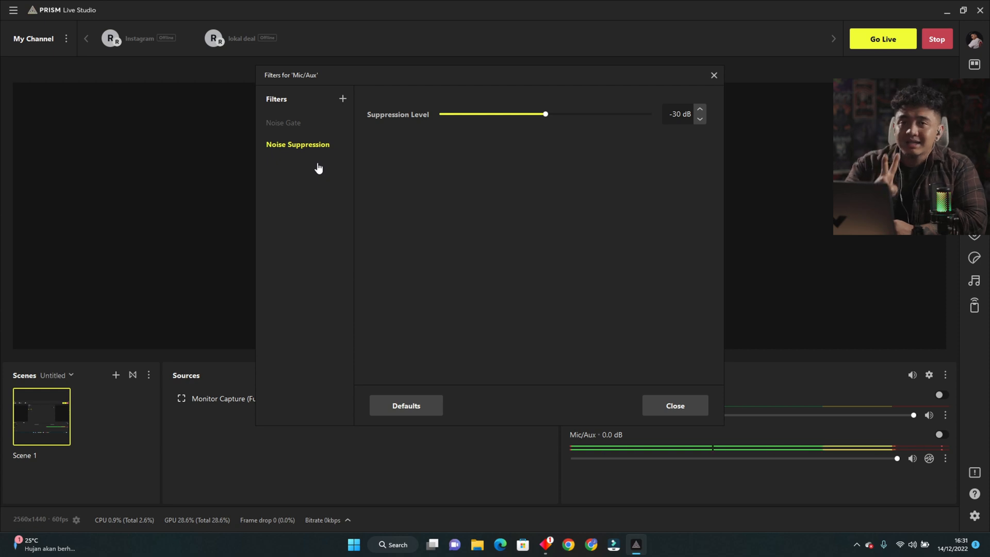
pyautogui.moveTo(321, 151)
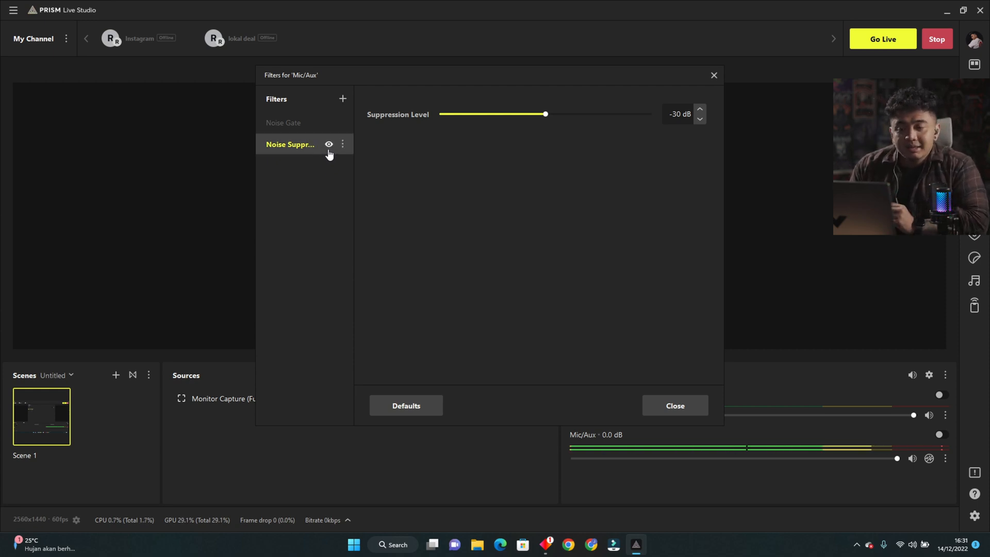
pyautogui.click(328, 146)
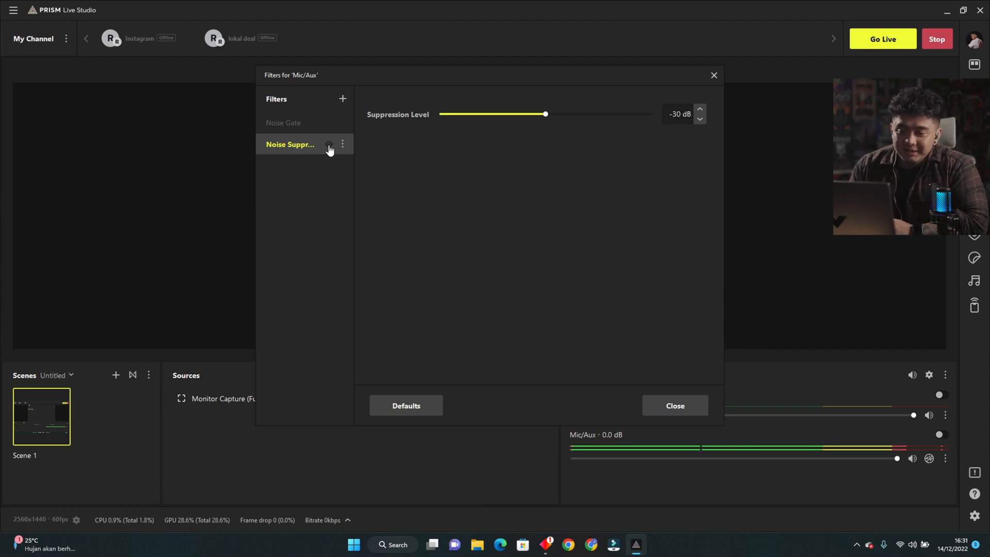
# Add a Compressor filter with its default name to the Mic/Aux channel.
pyautogui.click(343, 98)
pyautogui.moveTo(391, 146)
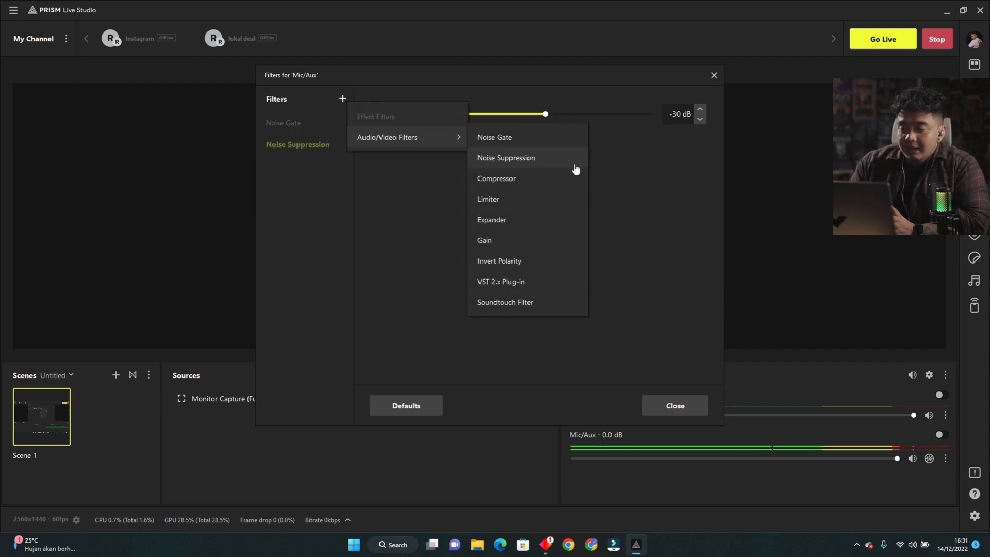
pyautogui.click(546, 182)
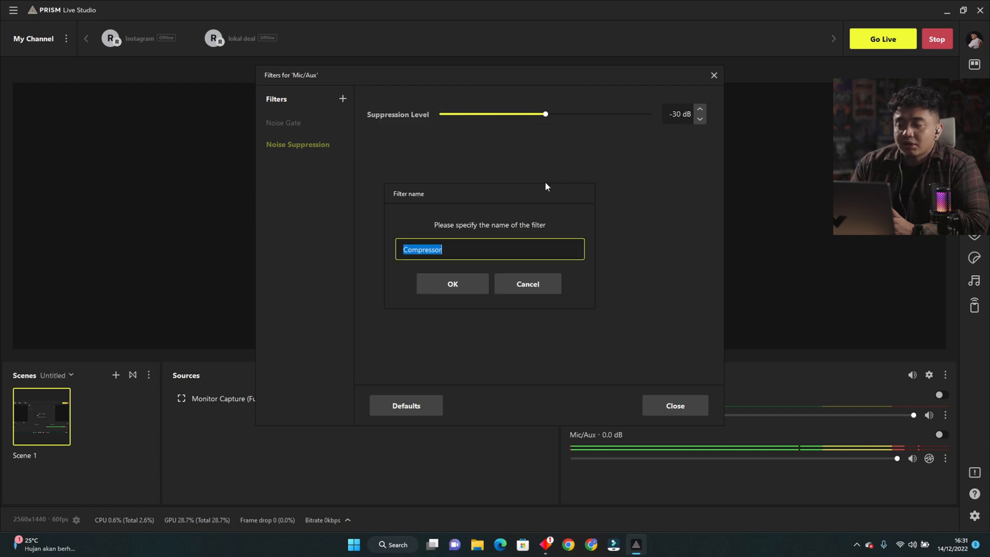
pyautogui.click(445, 283)
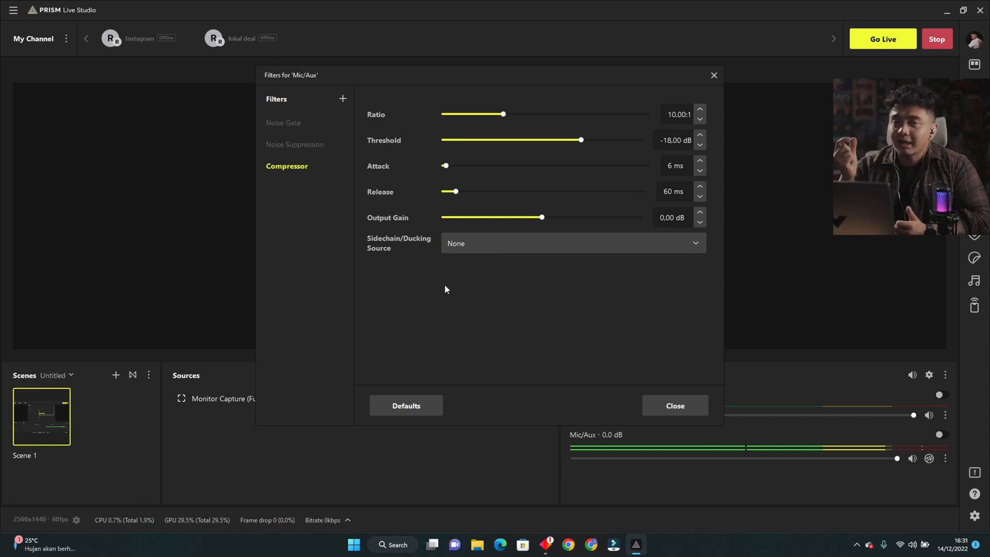
# Switch the Compressor filter off and on again to compare the sound, and leave it disabled.
pyautogui.click(329, 166)
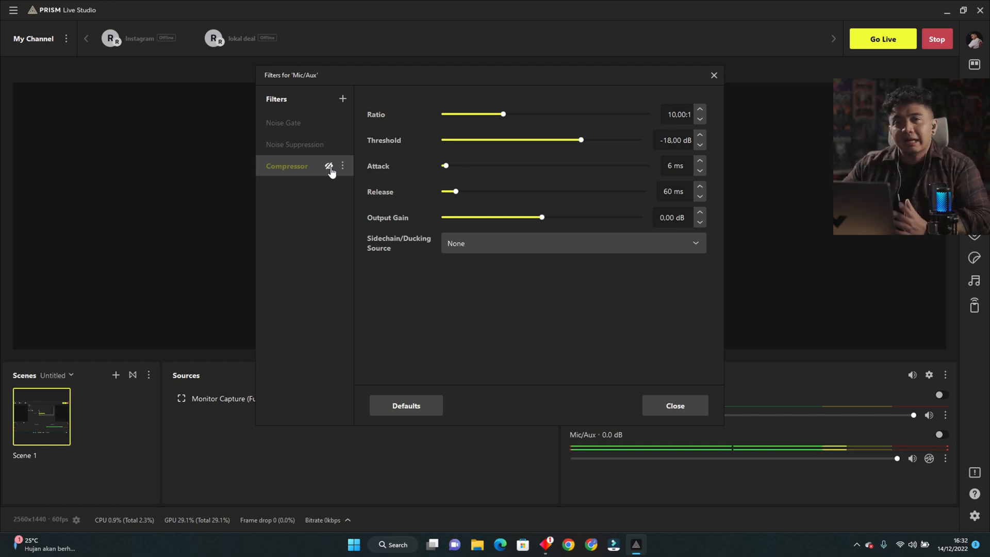
pyautogui.click(329, 167)
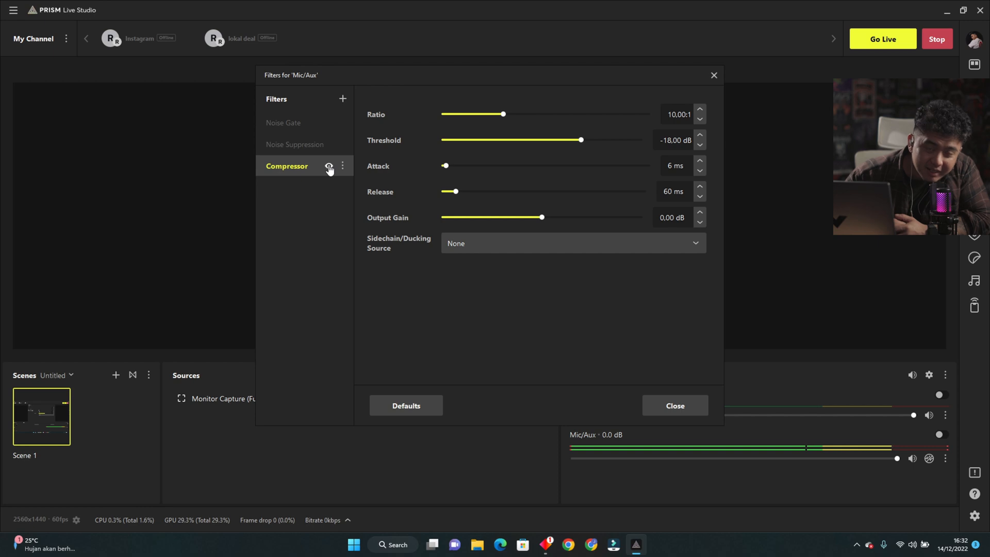
pyautogui.click(330, 167)
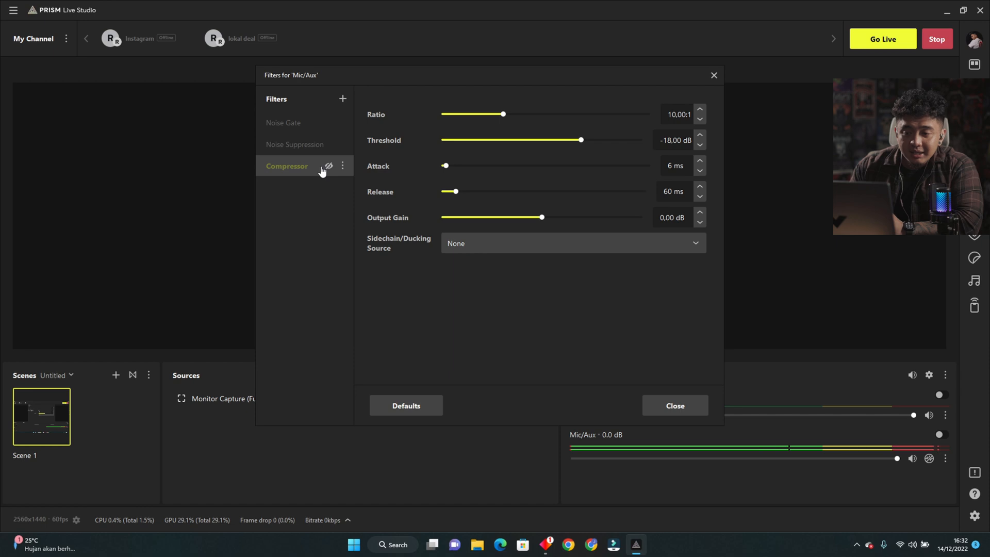
# Look over the other audio filters available for Mic/Aux without adding one.
pyautogui.click(343, 101)
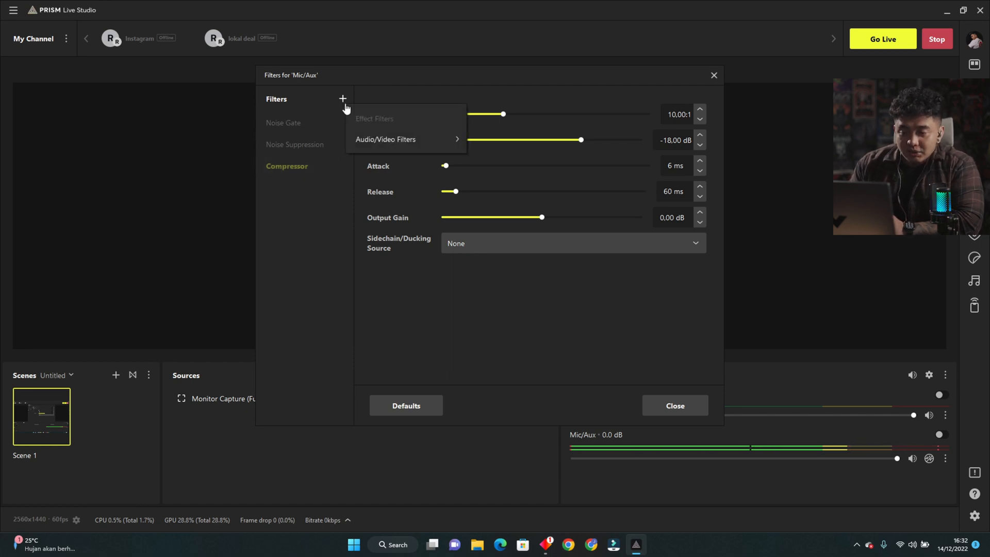
pyautogui.moveTo(414, 141)
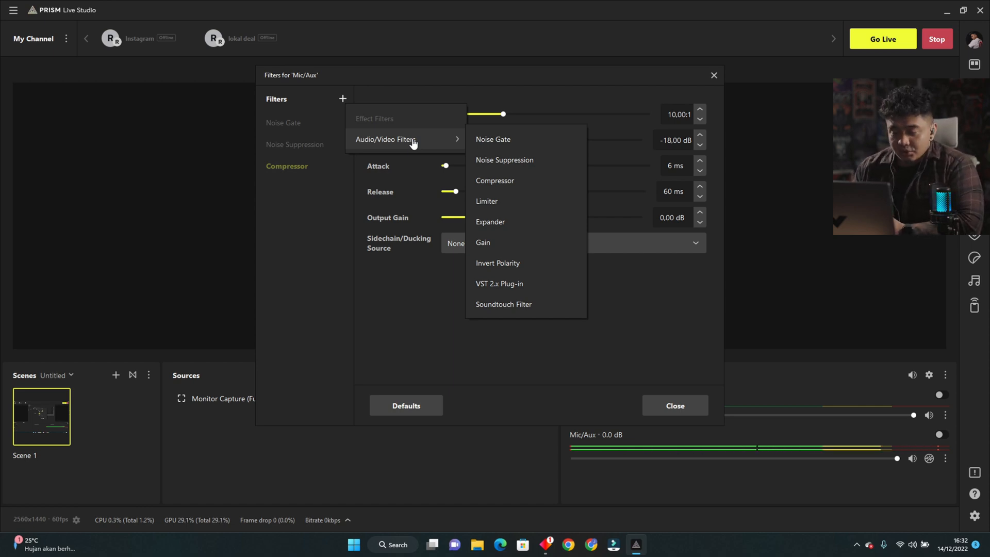
pyautogui.click(426, 293)
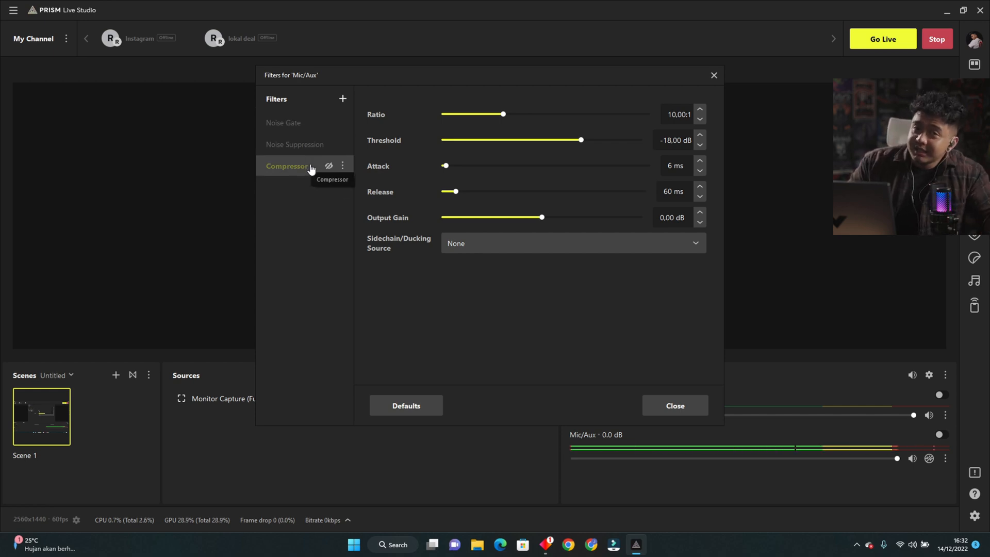
# Close the Mic/Aux filters window and turn on RNNoise for the Mic/Aux channel.
pyautogui.click(675, 406)
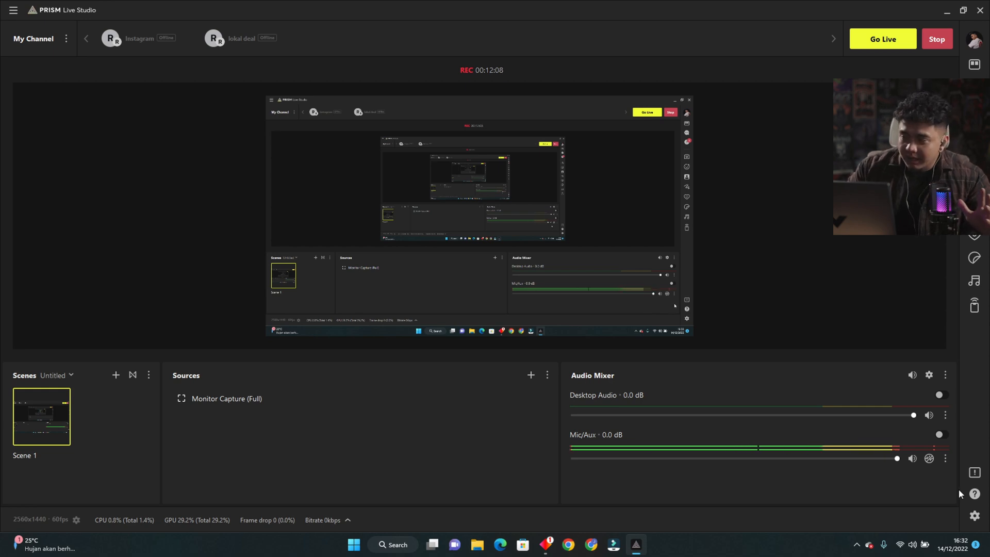
pyautogui.click(930, 459)
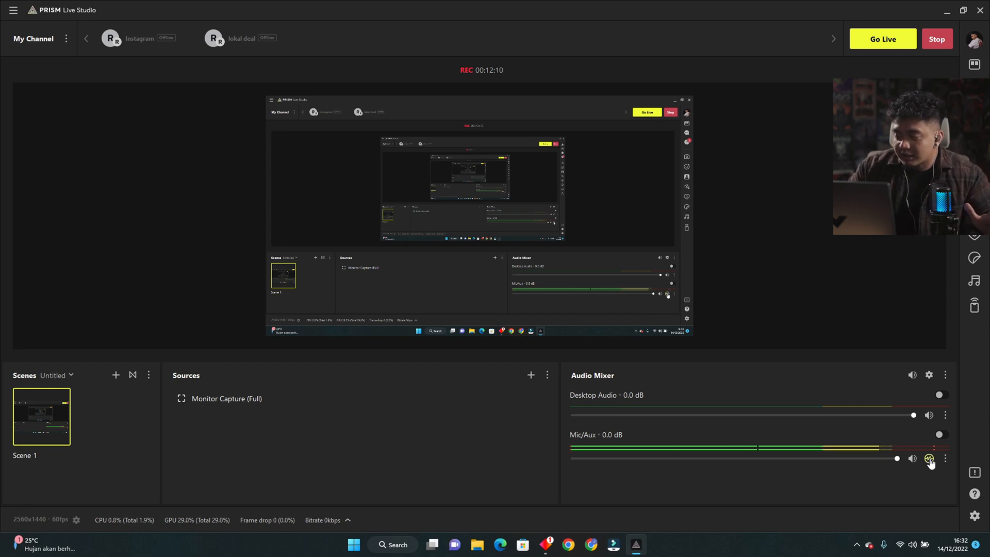